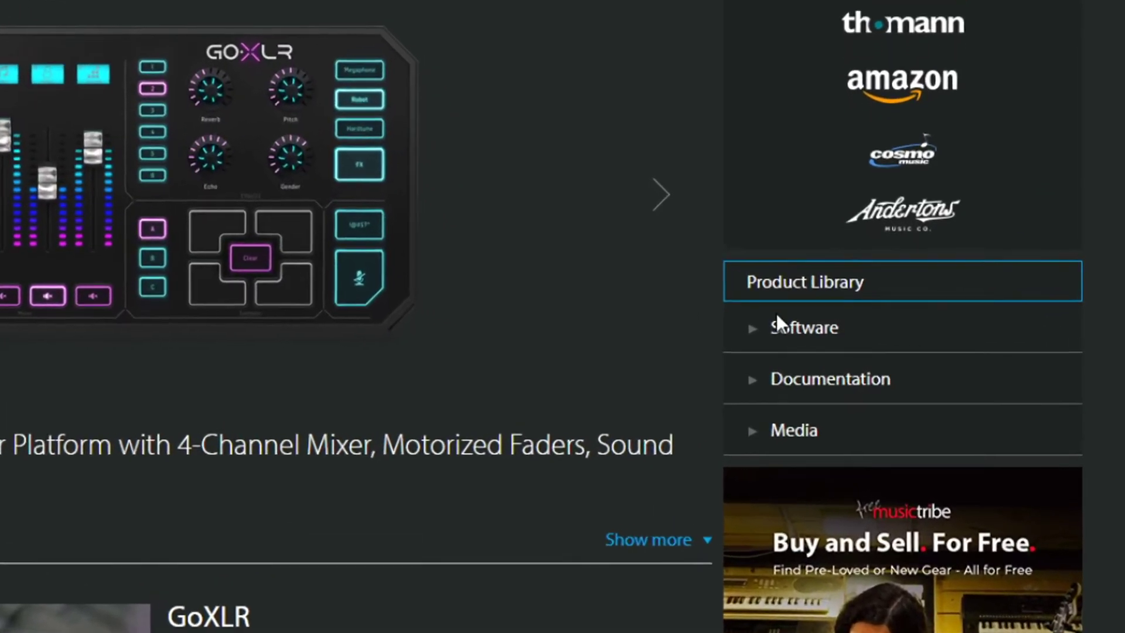
Step: Reveal the GoXLR App Version 1.3.3.130 download under Product Library > Software
{"action": "left_click", "coordinate": [734, 332]}
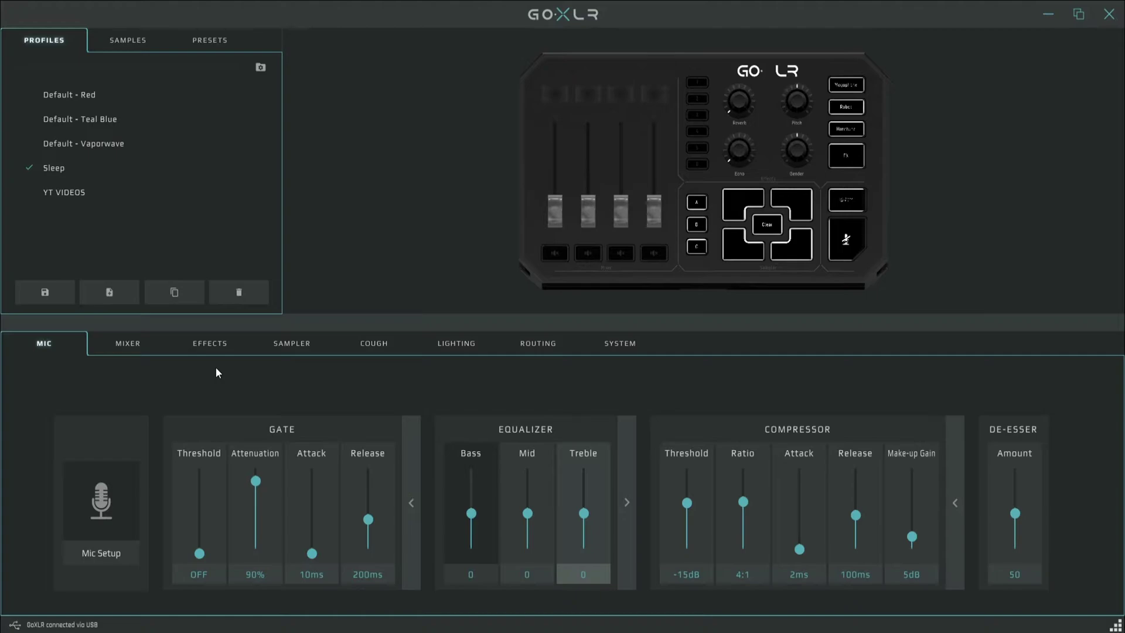
Step: Load the 'Default - Red' profile from the Profiles list
{"action": "left_click", "coordinate": [66, 95]}
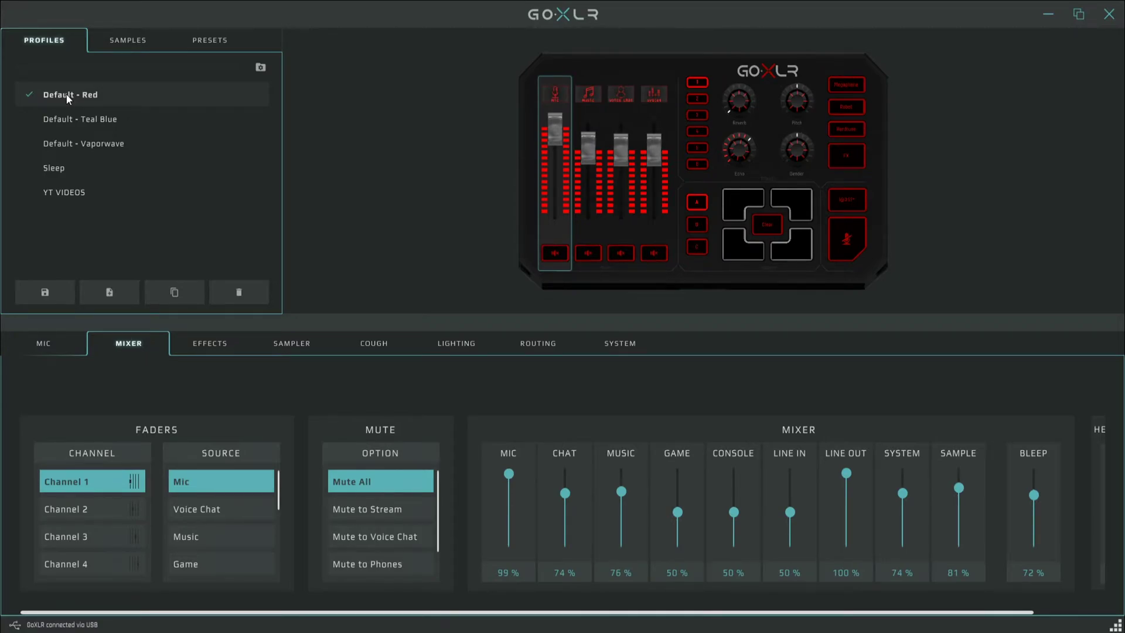
Step: Confirm in Mic Setup that the microphone is Dynamic with 61dB gain
{"action": "left_click", "coordinate": [46, 344]}
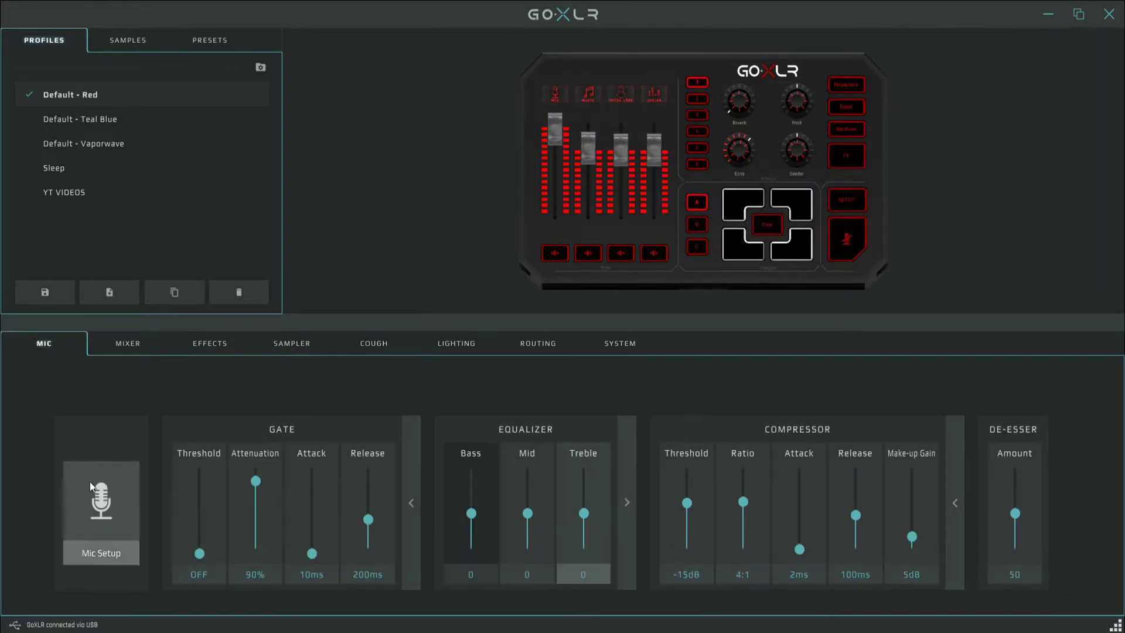
{"action": "left_click", "coordinate": [99, 513]}
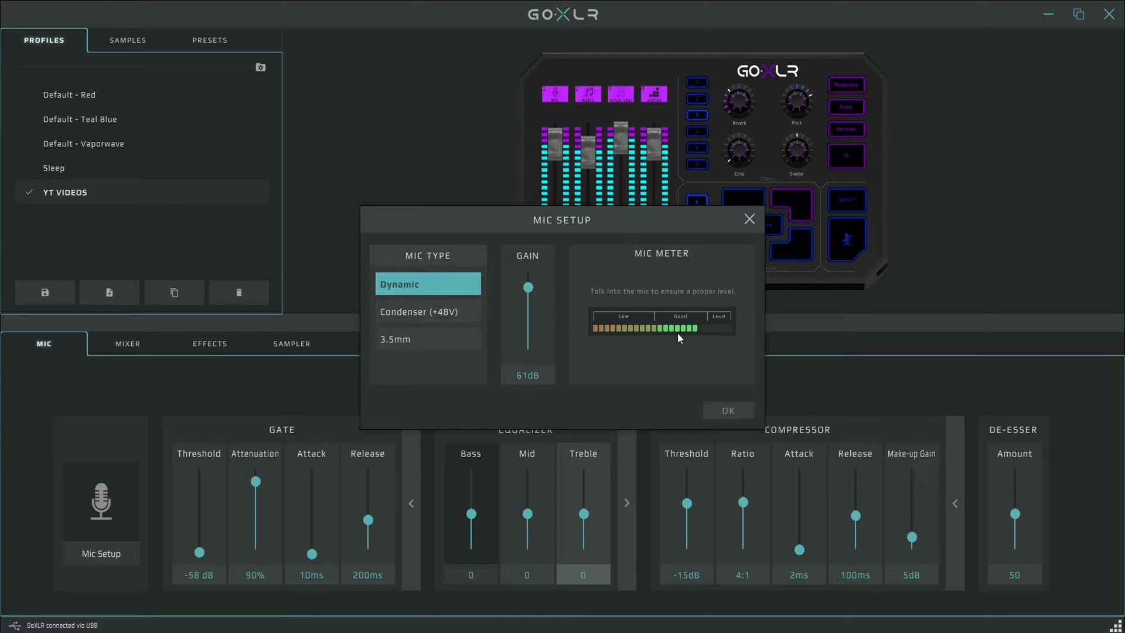
{"action": "left_click", "coordinate": [728, 411]}
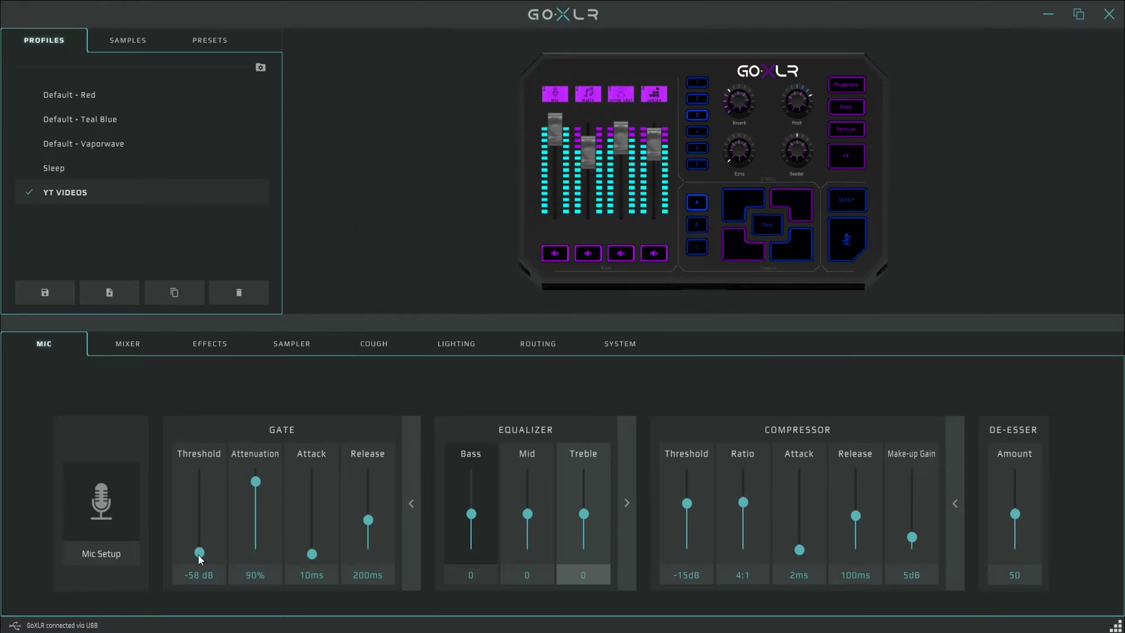
Step: Set the gate threshold to about -42 dB, EQ bass to 2 and treble to 1
{"action": "left_click_drag", "start_coordinate": [201, 553], "coordinate": [202, 528]}
{"action": "left_click_drag", "start_coordinate": [474, 517], "coordinate": [473, 502]}
{"action": "left_click_drag", "start_coordinate": [585, 515], "coordinate": [588, 511]}
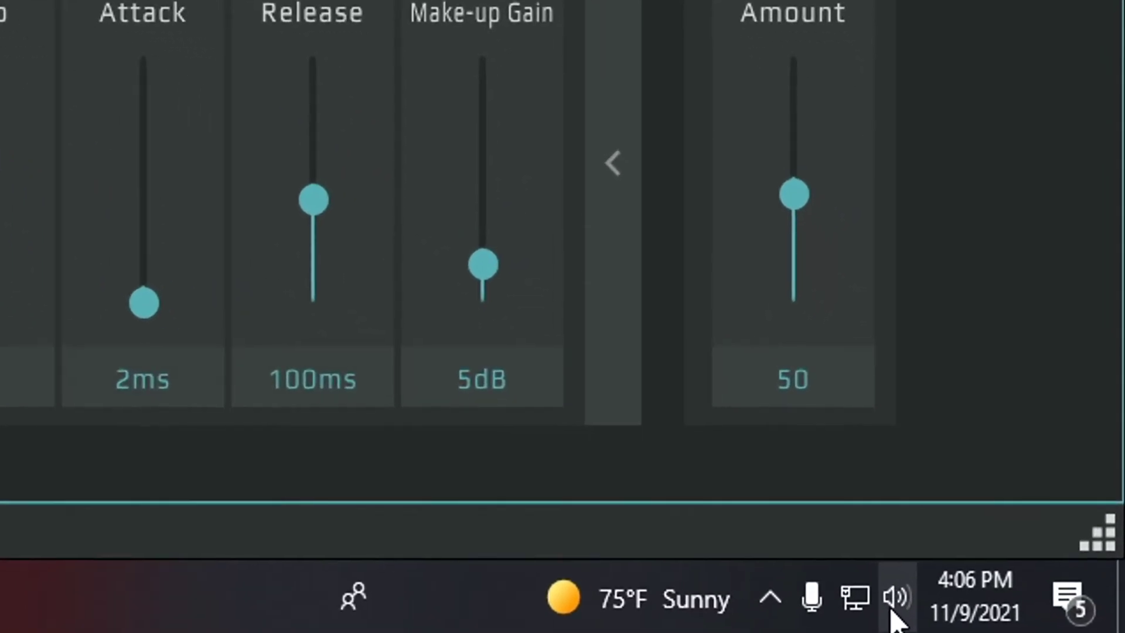
Step: Open Windows Sound settings and bring up the classic sound device list
{"action": "right_click", "coordinate": [891, 610]}
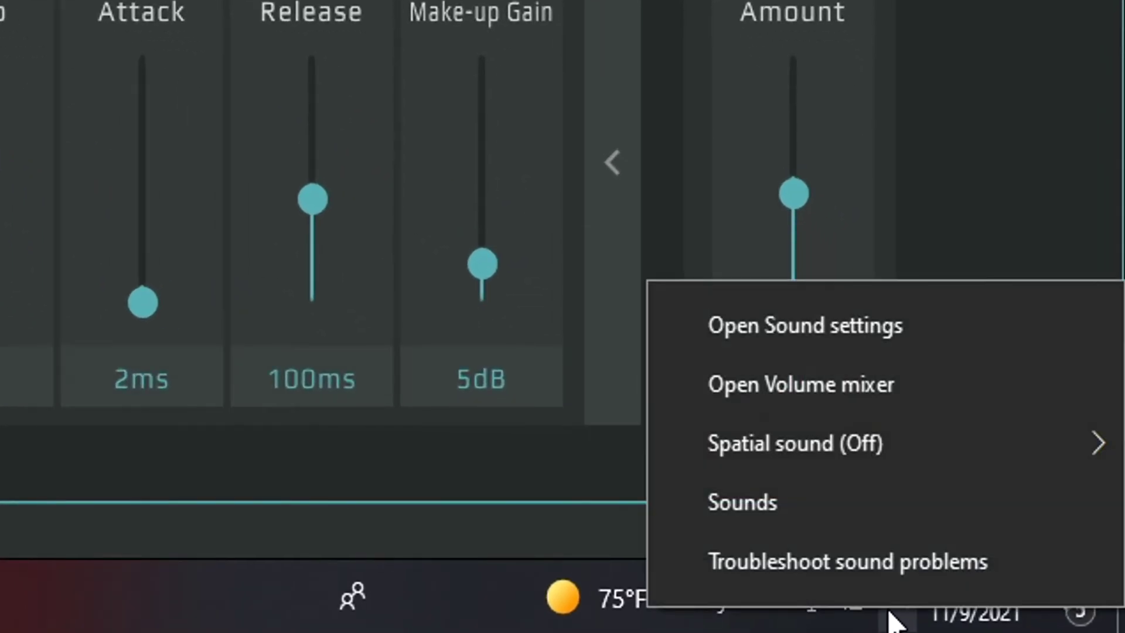
{"action": "left_click", "coordinate": [828, 335]}
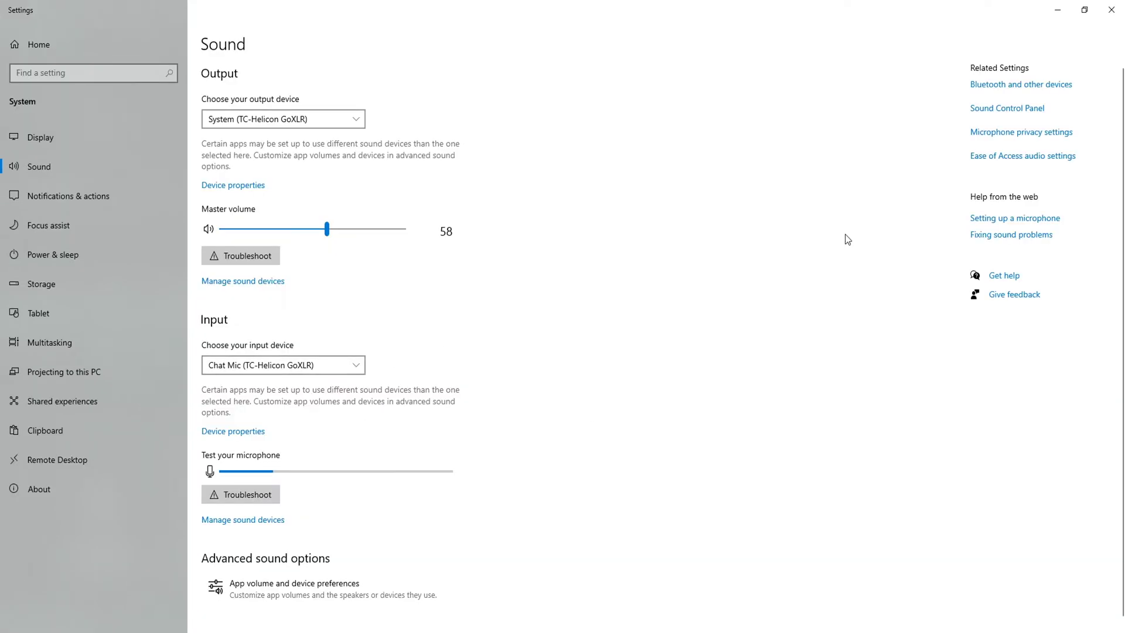
{"action": "left_click", "coordinate": [1013, 115]}
Step: Make GoXLR Chat the default communication device
{"action": "left_click_drag", "start_coordinate": [221, 55], "coordinate": [665, 88]}
{"action": "left_click_drag", "start_coordinate": [707, 167], "coordinate": [708, 243]}
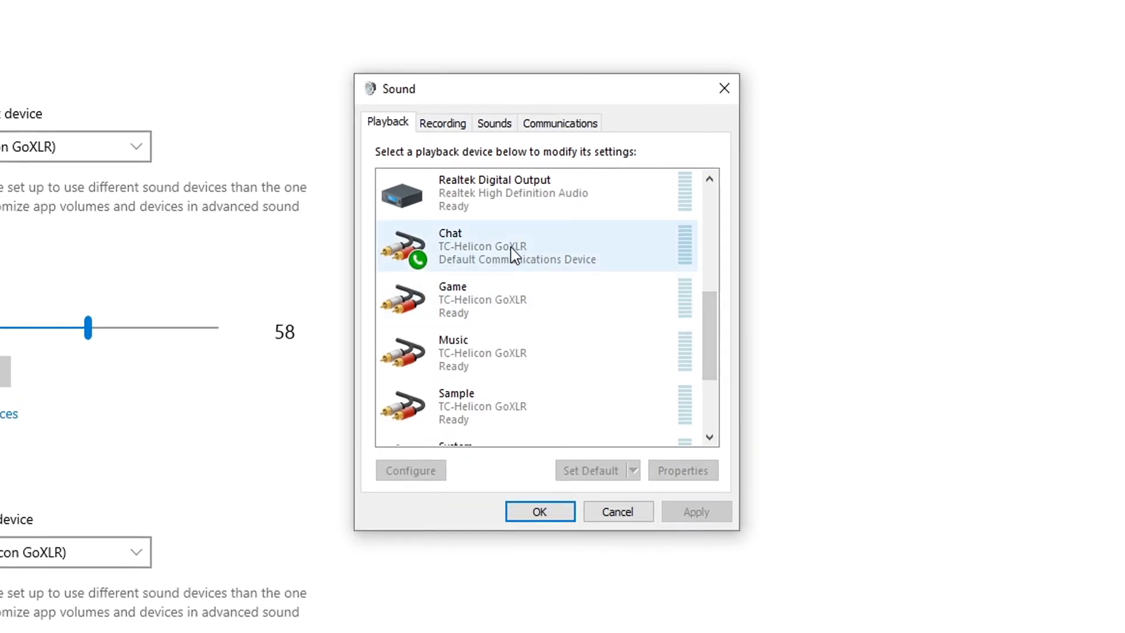
{"action": "left_click", "coordinate": [514, 254]}
{"action": "left_click", "coordinate": [635, 470]}
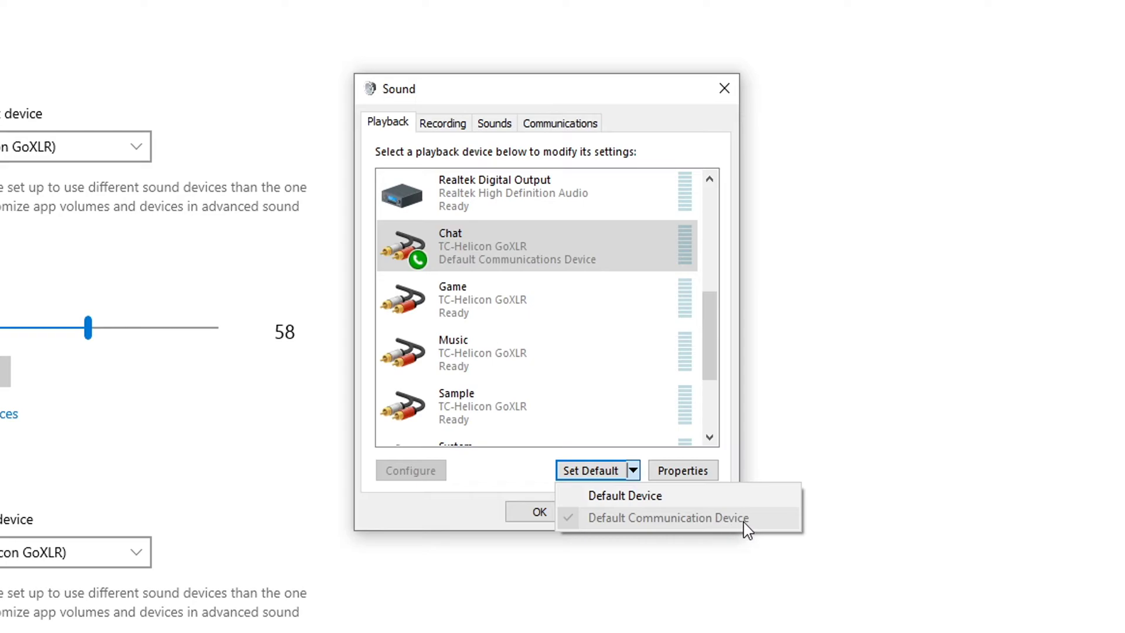
{"action": "left_click_drag", "start_coordinate": [711, 310], "coordinate": [714, 354]}
Step: Set GoXLR System as the default playback device and close the Sound dialog with OK
{"action": "left_click", "coordinate": [497, 346]}
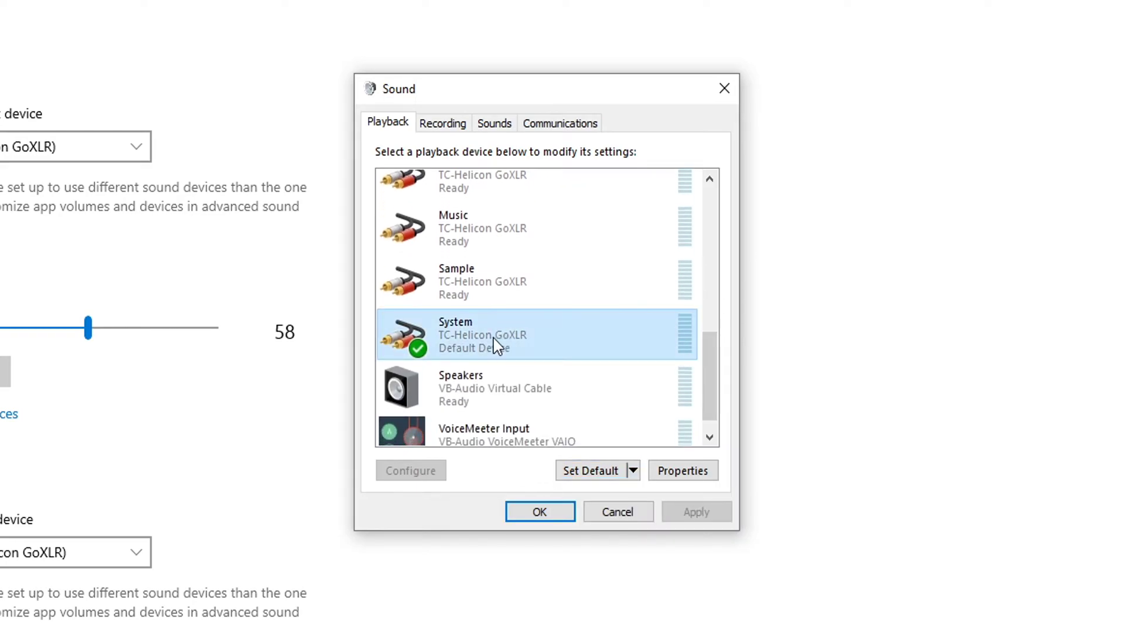
{"action": "left_click", "coordinate": [633, 470]}
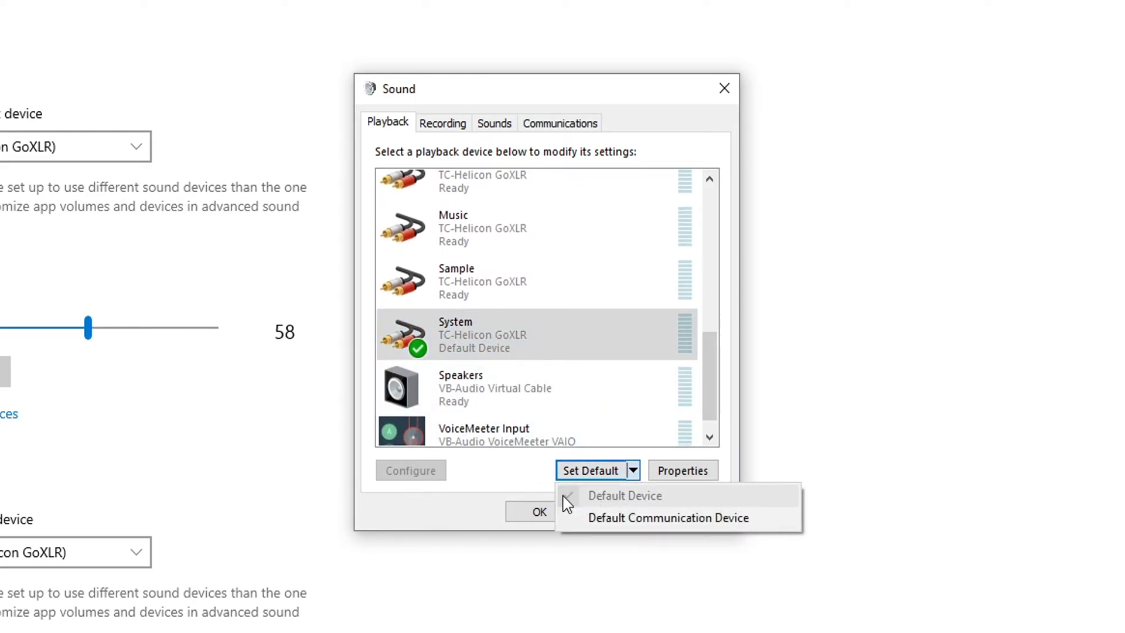
{"action": "left_click", "coordinate": [498, 474]}
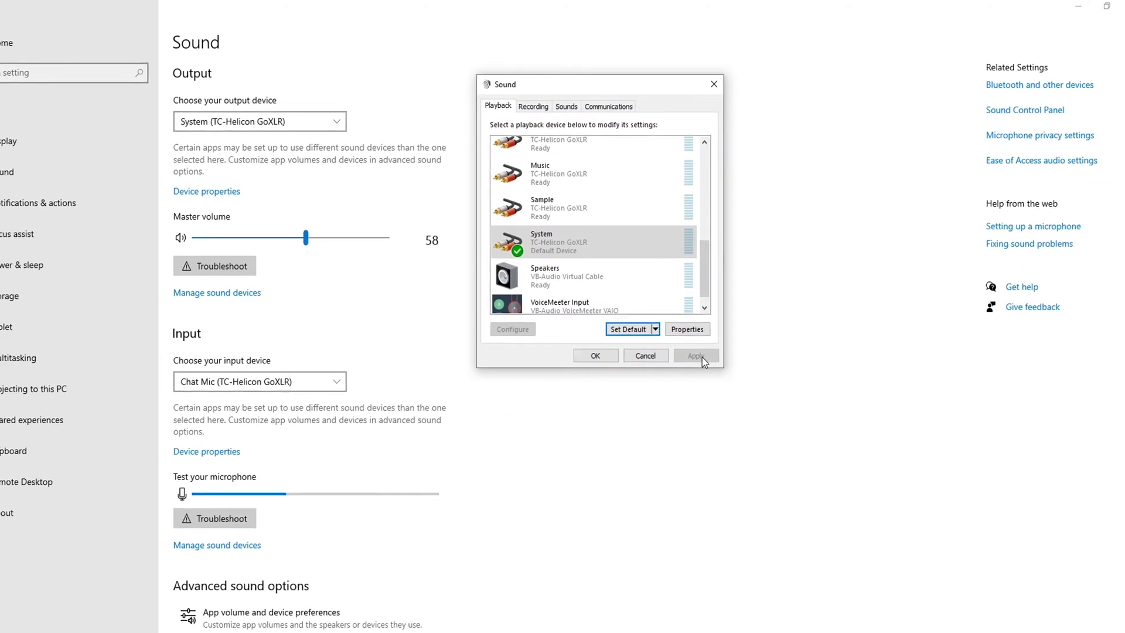
{"action": "left_click", "coordinate": [595, 356]}
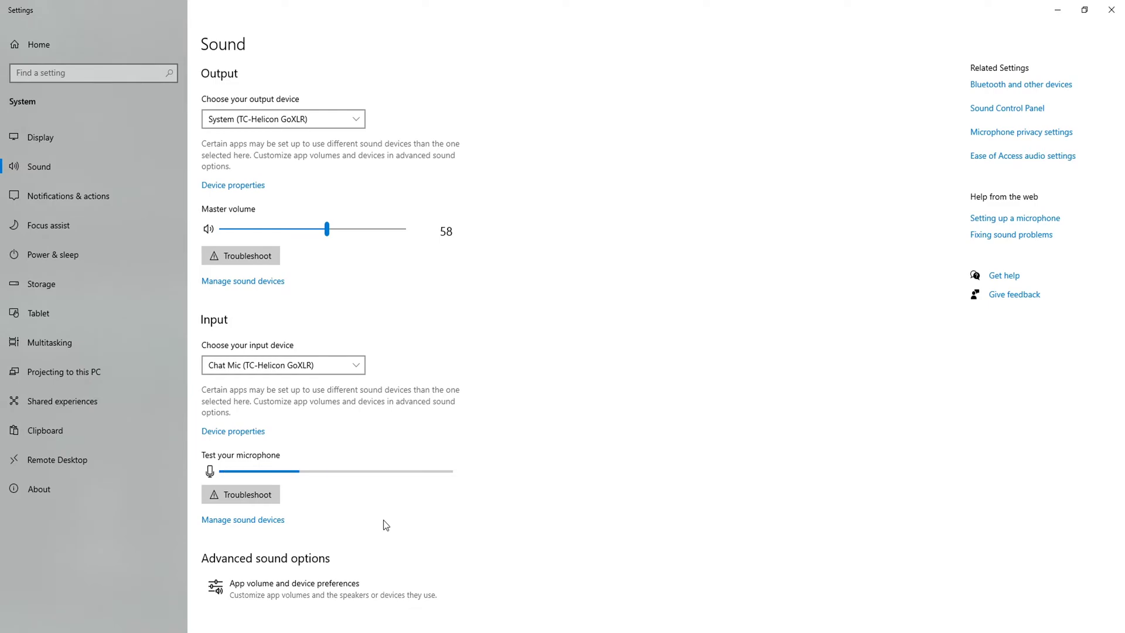
Step: In app volume and device preferences, set the music app's output to Music (TC-Helicon GoXLR)
{"action": "key", "text": "ctrl+e"}
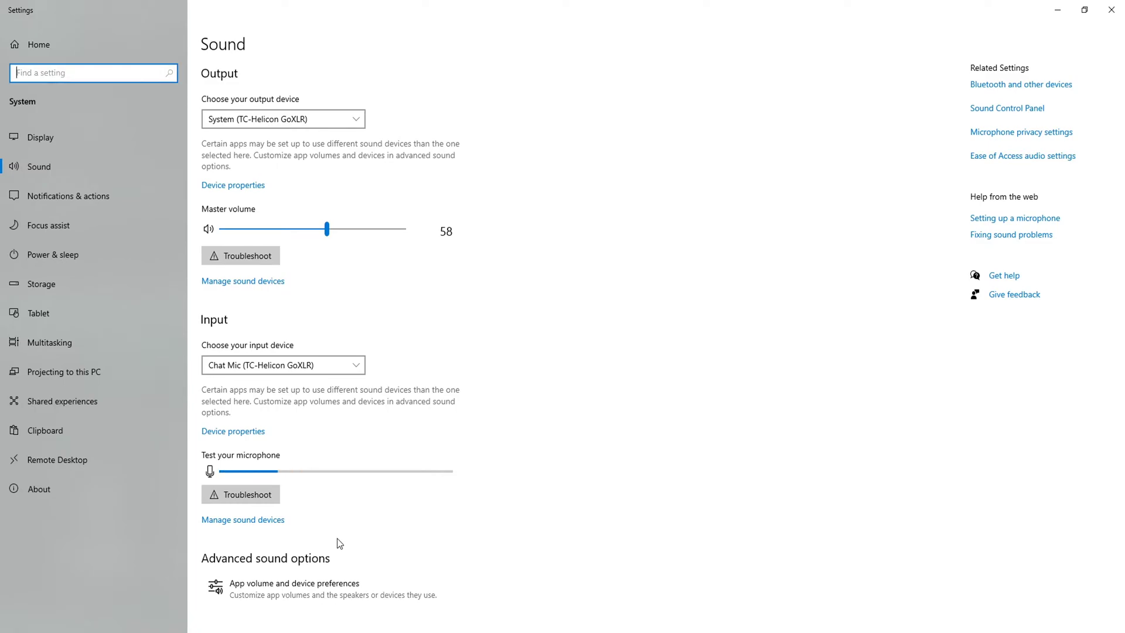
{"action": "key", "text": "super+s"}
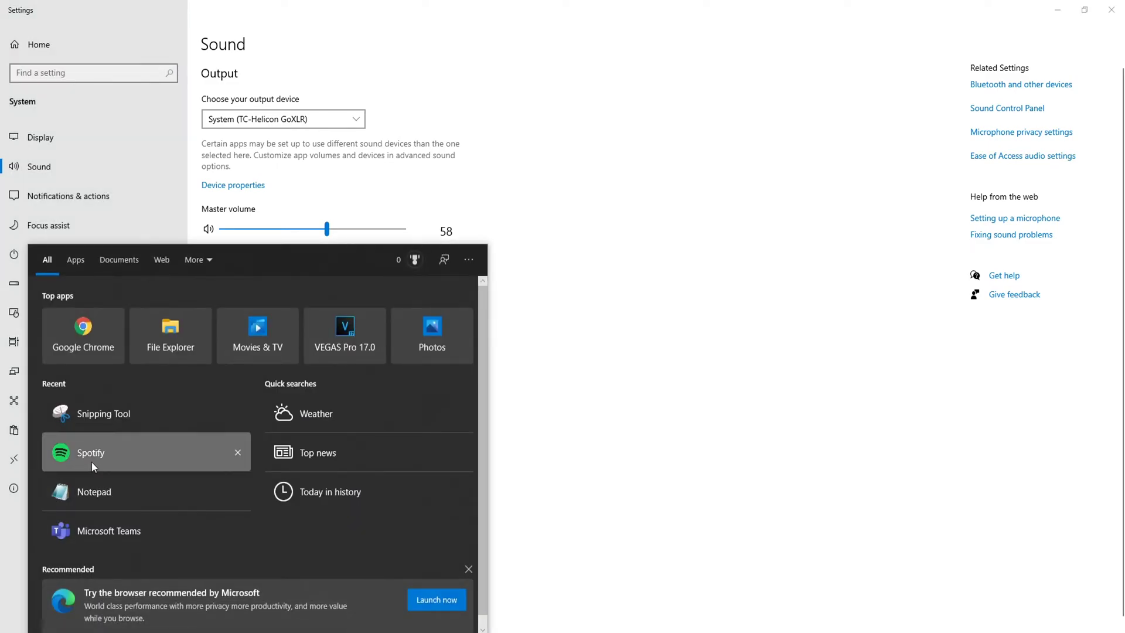
{"action": "left_click", "coordinate": [91, 460]}
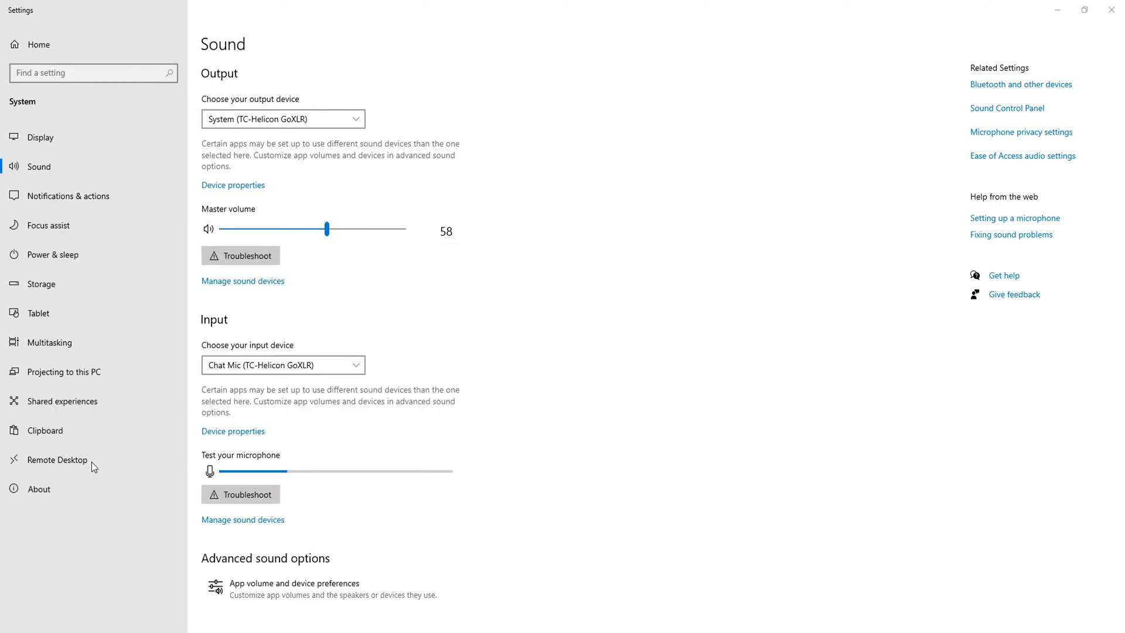
{"action": "left_click", "coordinate": [286, 591]}
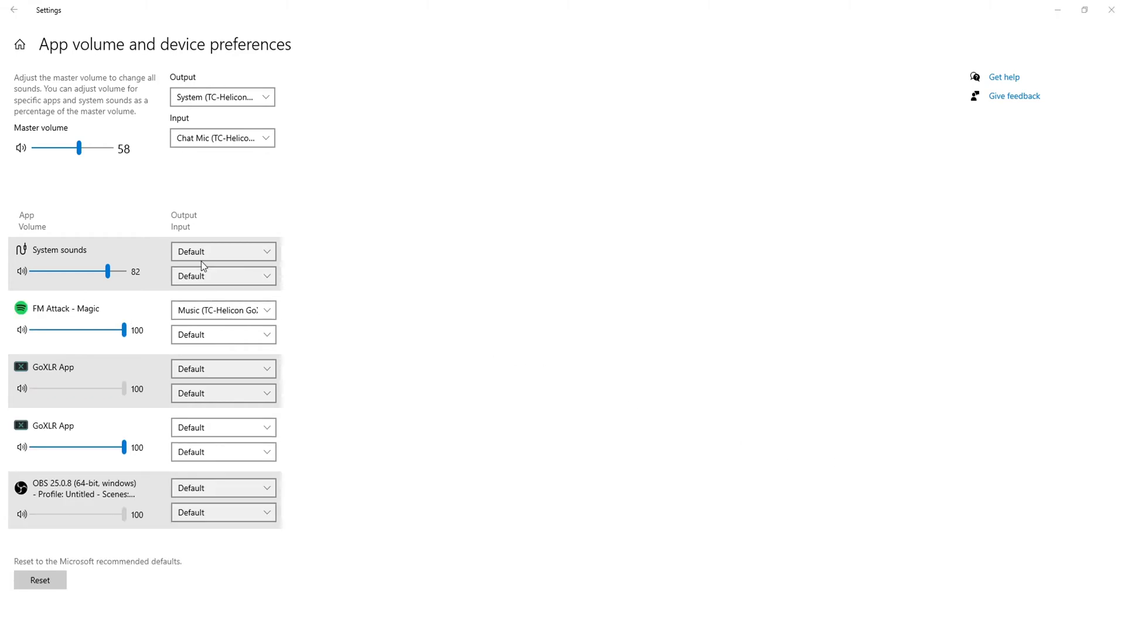
{"action": "left_click", "coordinate": [195, 315]}
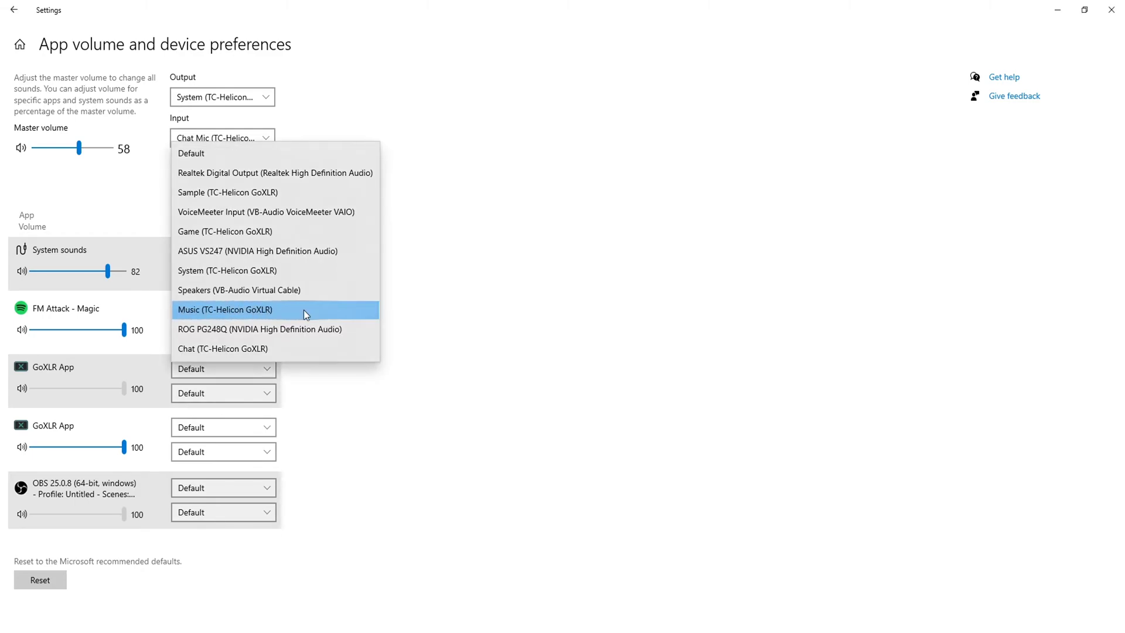
{"action": "left_click", "coordinate": [397, 311]}
Step: Show the GoXLR mixer levels: Chat 82%, Music 36%, System 81%
{"action": "mouse_move", "coordinate": [445, 632]}
{"action": "left_click", "coordinate": [445, 586]}
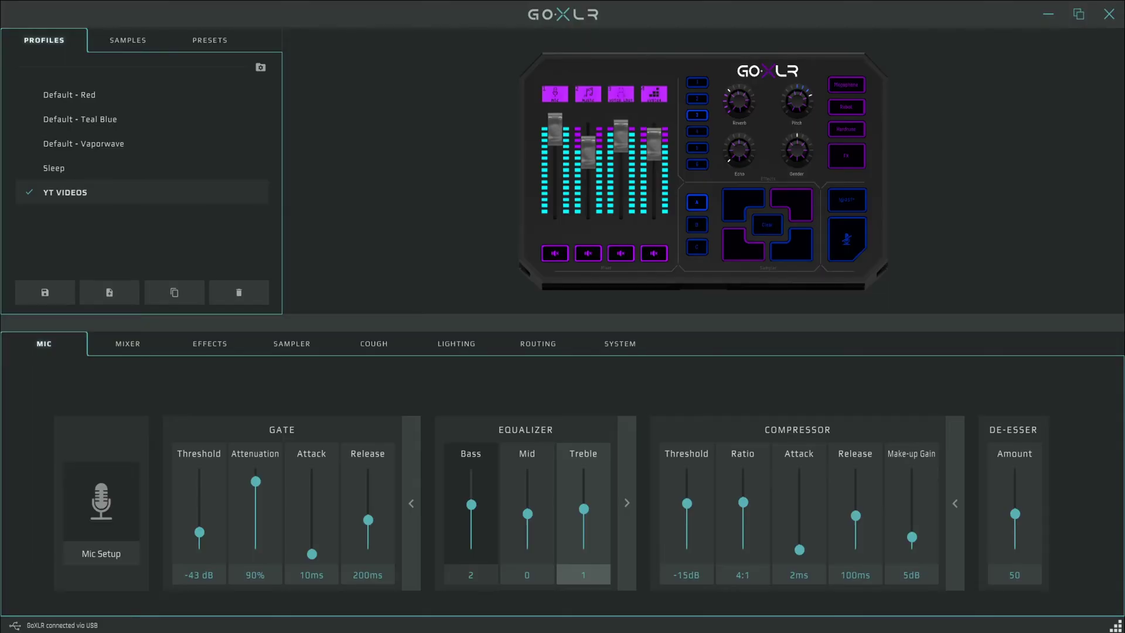
{"action": "left_click", "coordinate": [123, 345]}
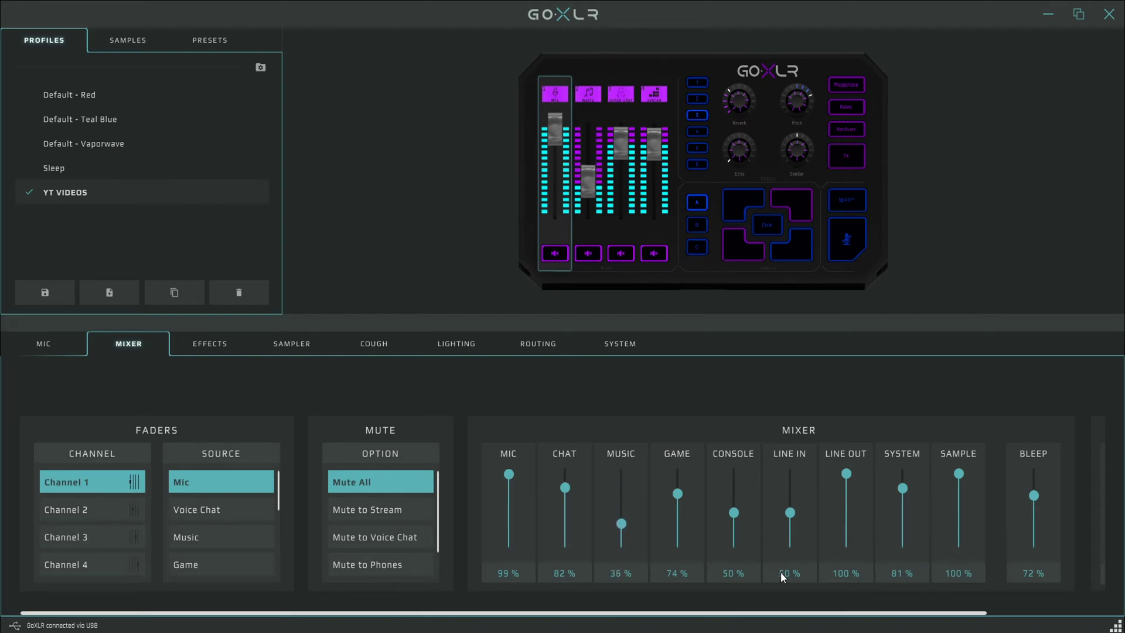
Step: Set Discord's input to Chat Mic (TC-Helicon GoXLR) and output to Chat (TC-Helicon GoXLR)
{"action": "key", "text": "alt+Tab"}
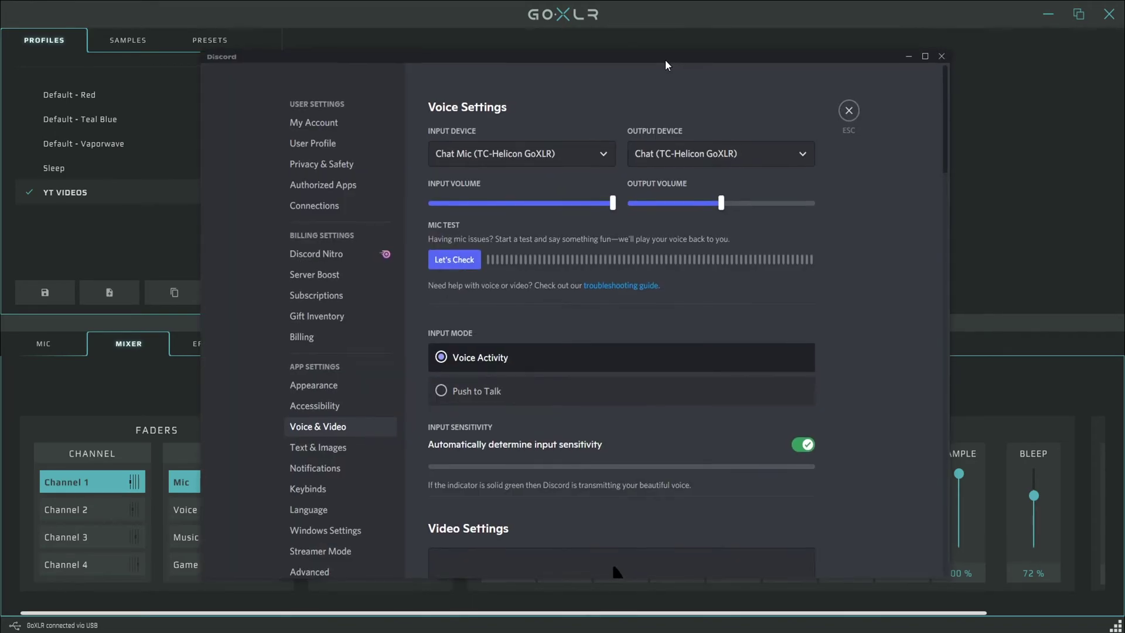
{"action": "left_click_drag", "start_coordinate": [666, 60], "coordinate": [664, 48]}
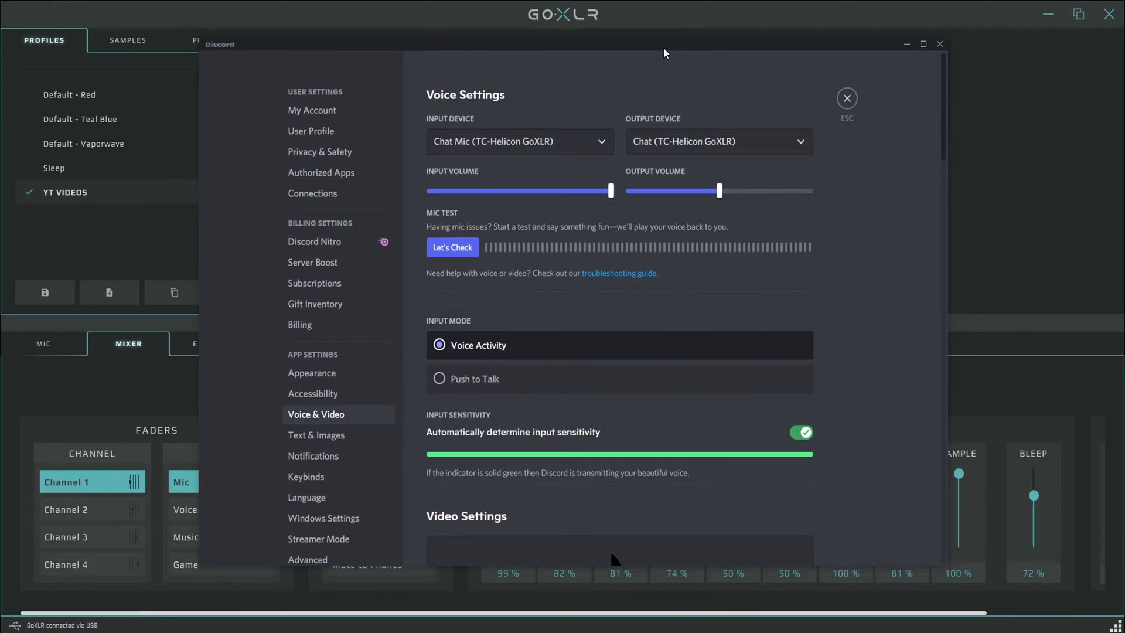
{"action": "double_click", "coordinate": [663, 49]}
{"action": "left_click", "coordinate": [574, 106]}
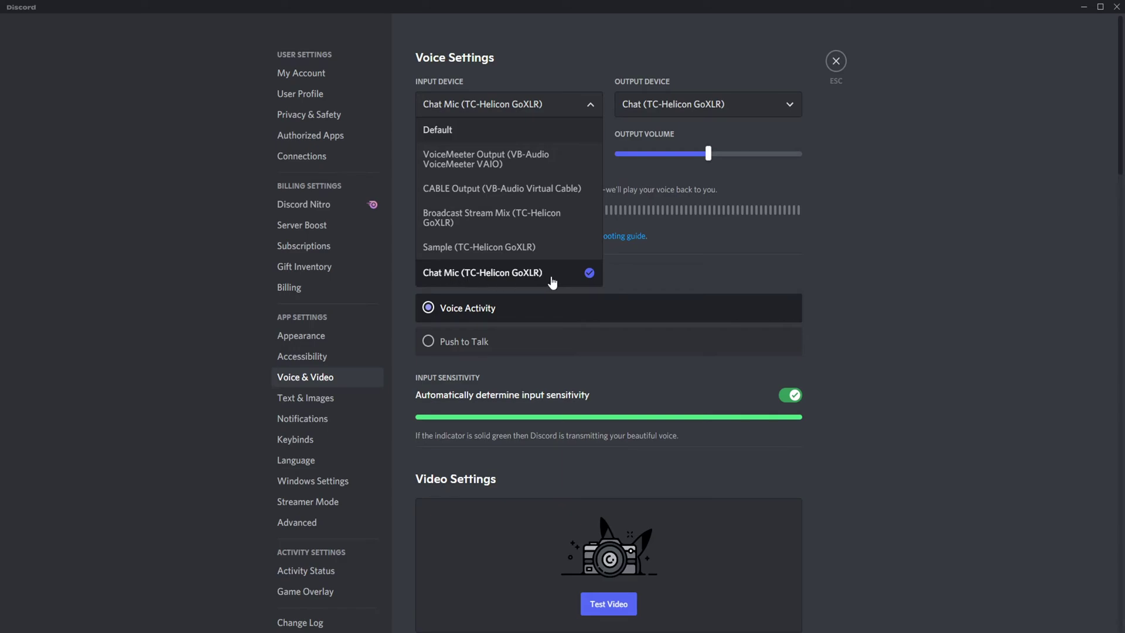
{"action": "left_click", "coordinate": [773, 104]}
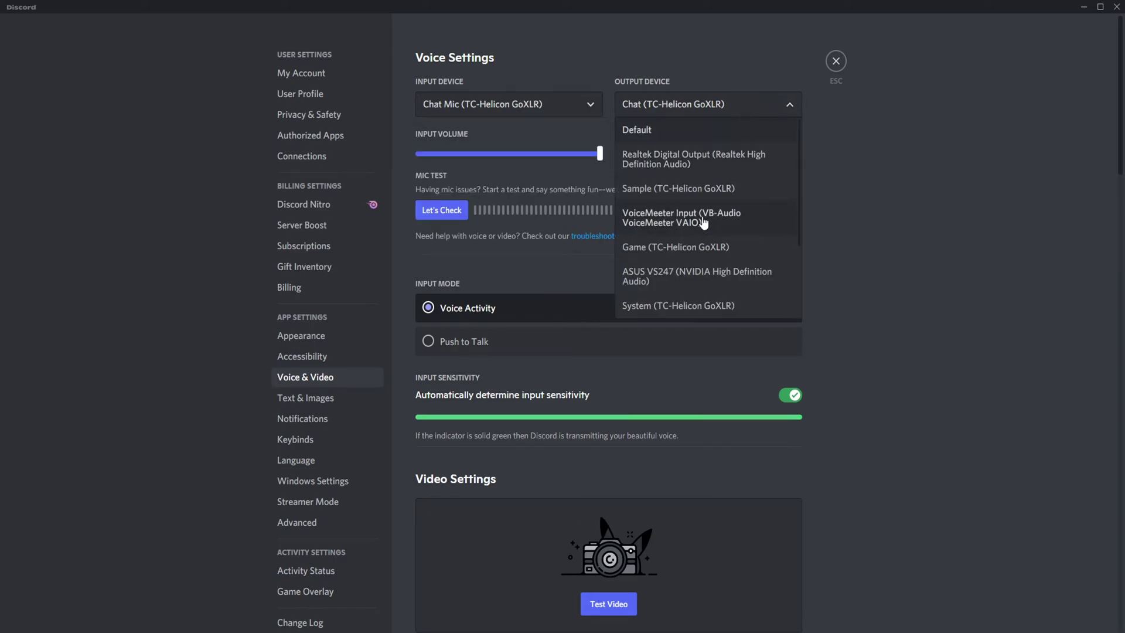
{"action": "scroll", "coordinate": [733, 281], "scroll_direction": "down", "scroll_amount": 3}
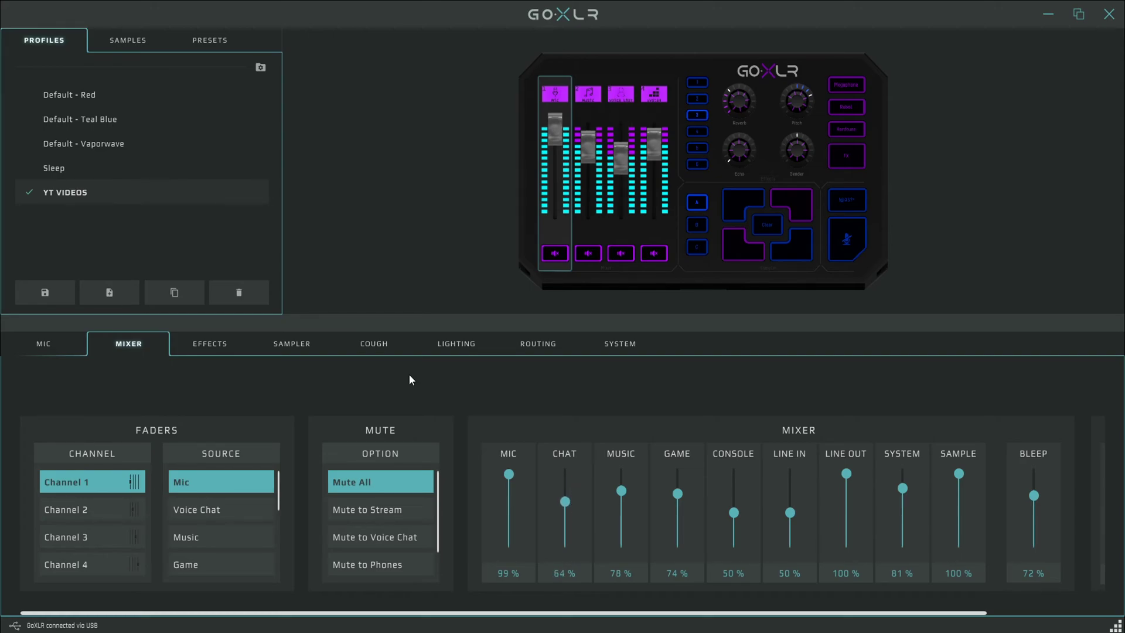
Step: Check the routing grid, where only Mic and Samples feed Chat Mic, then return to Mic settings
{"action": "left_click", "coordinate": [532, 347]}
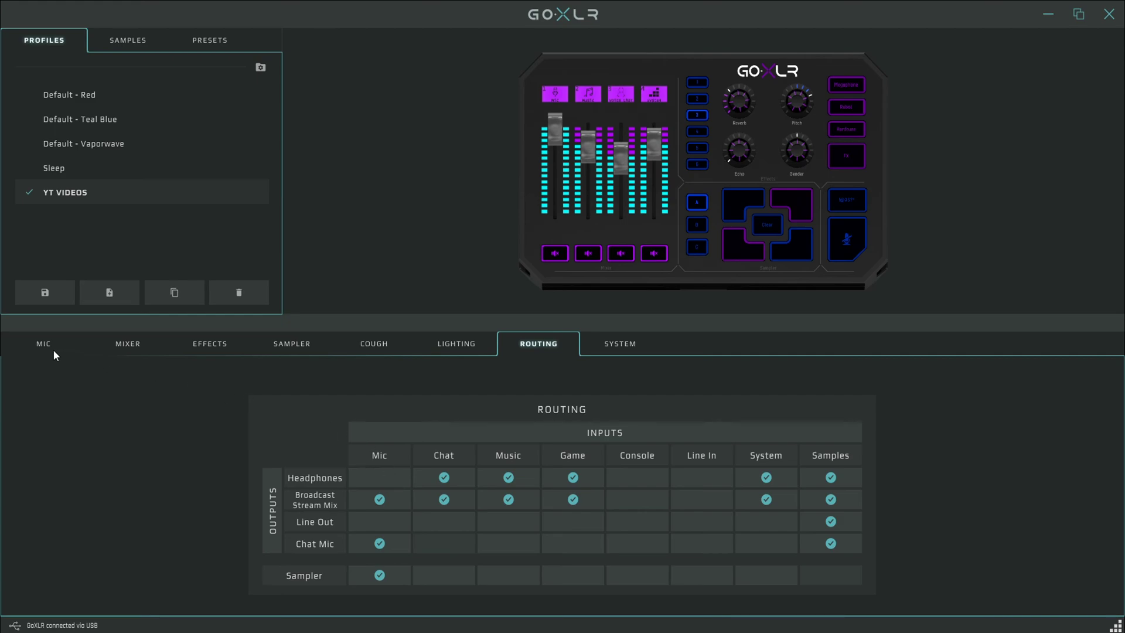
{"action": "left_click", "coordinate": [31, 346]}
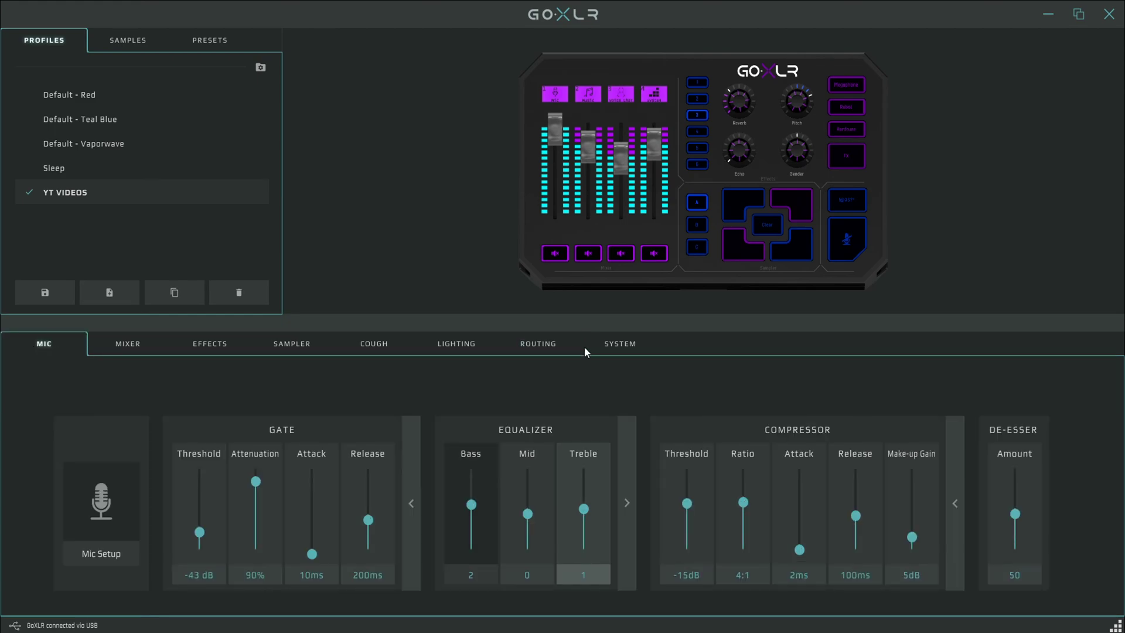